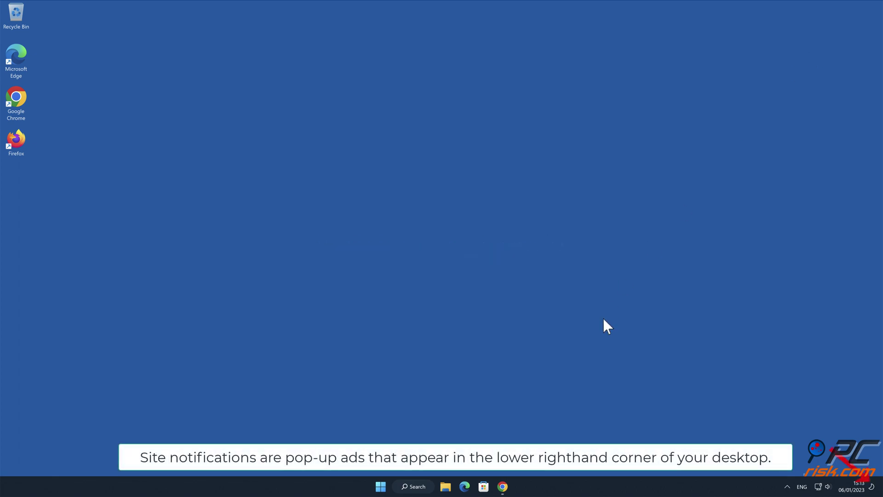
Bring up the captchafair.top page in Chrome and allow its notification request
click(503, 486)
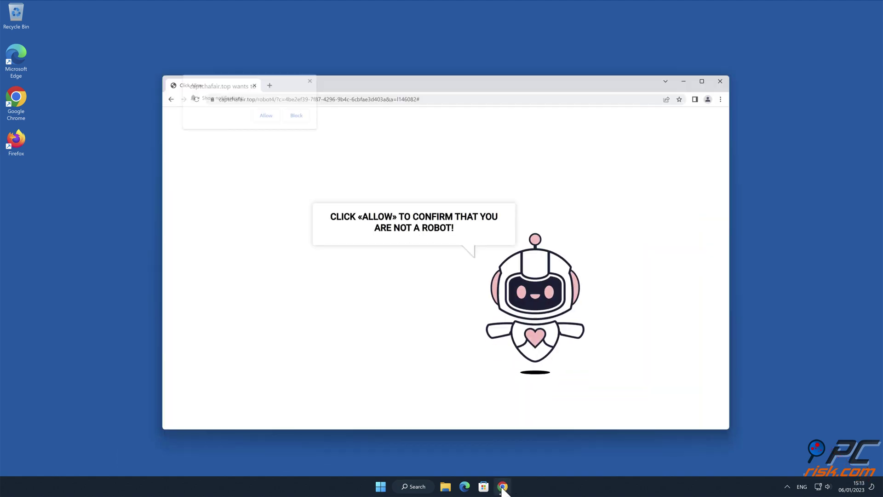
click(803, 158)
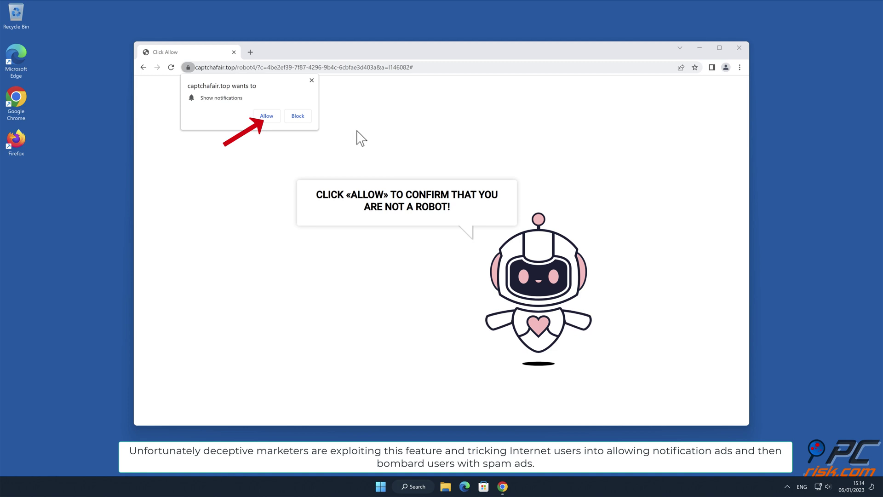
click(276, 118)
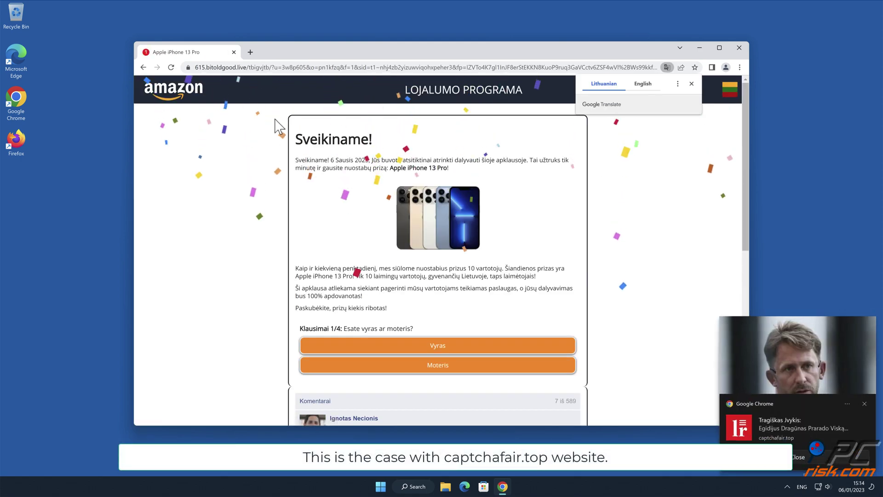
Close the fake Amazon prize survey window and dismiss the captchafair.top notification toast
click(739, 47)
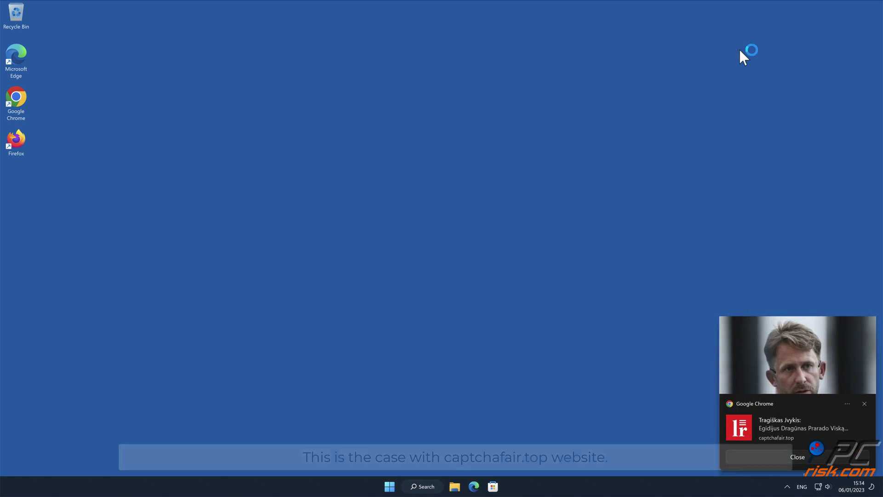
click(864, 404)
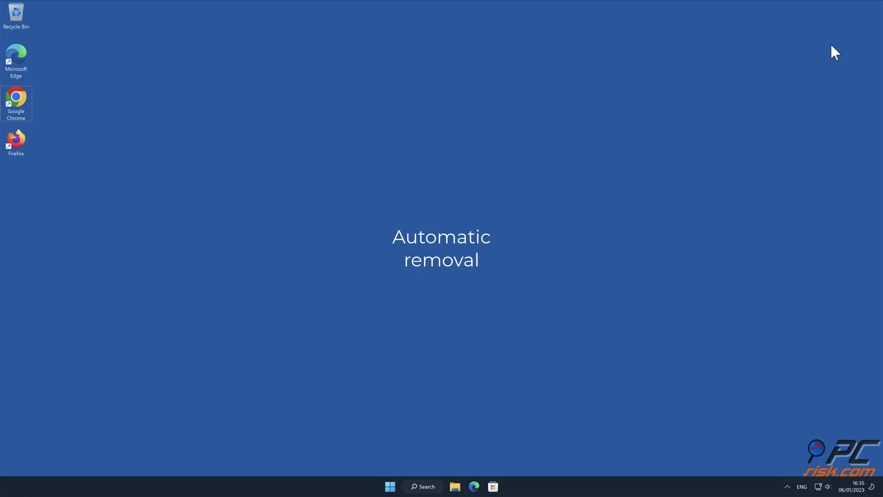
double_click(17, 97)
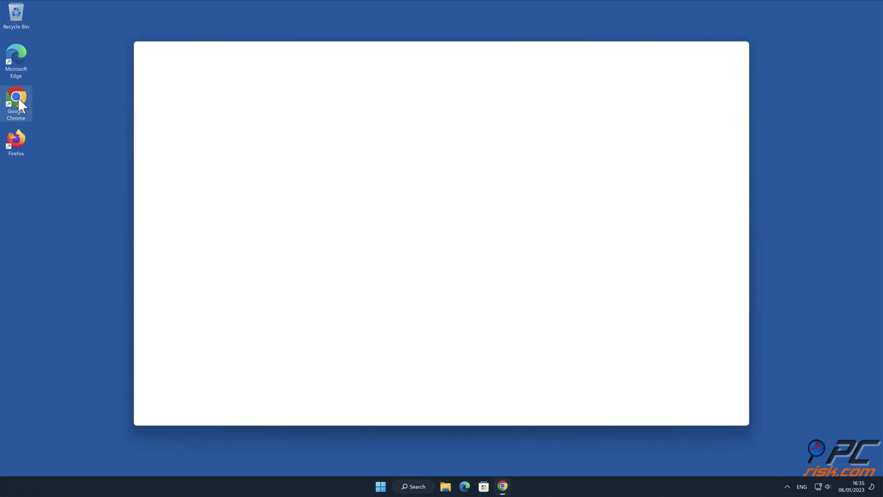
text(www.comboclean)
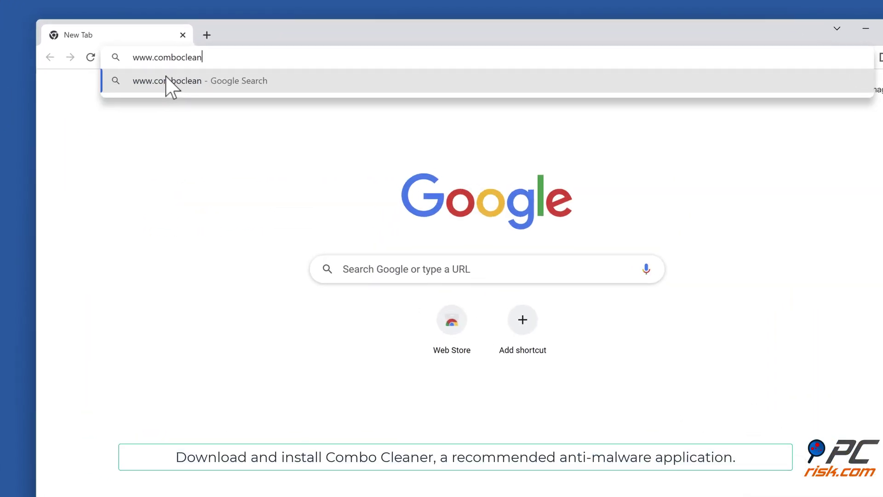
text(er)
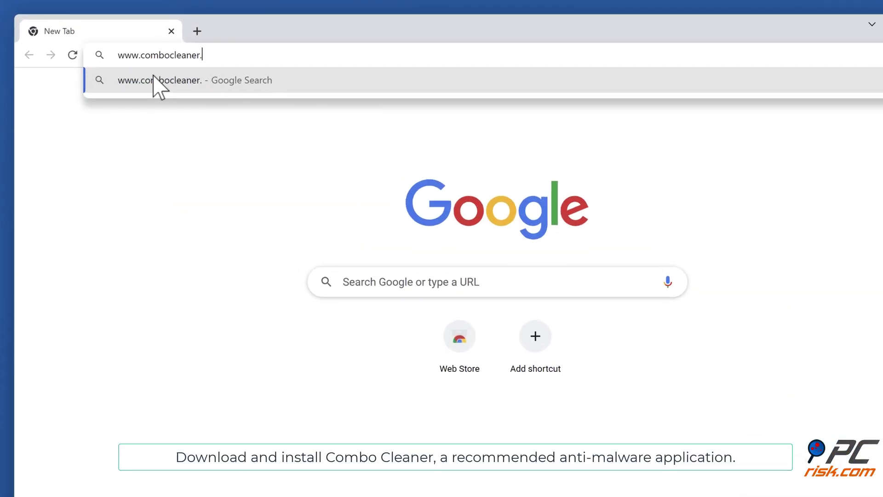
text(.com)
key(Return)
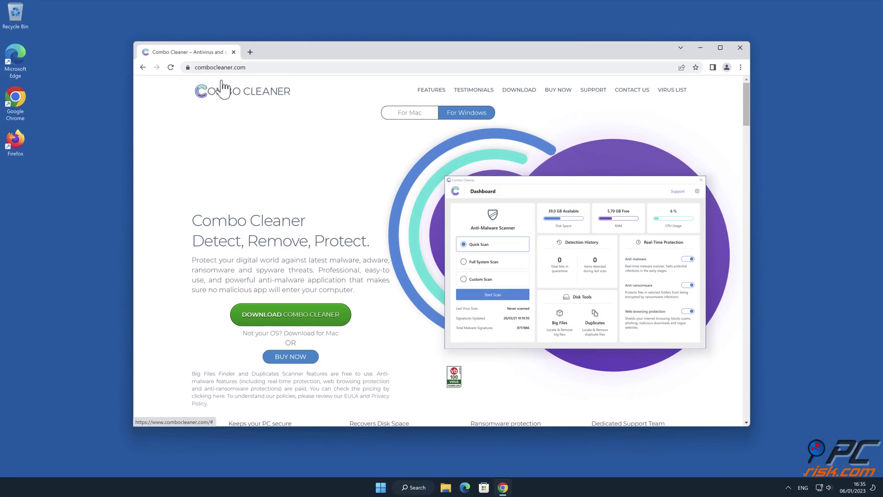
click(338, 321)
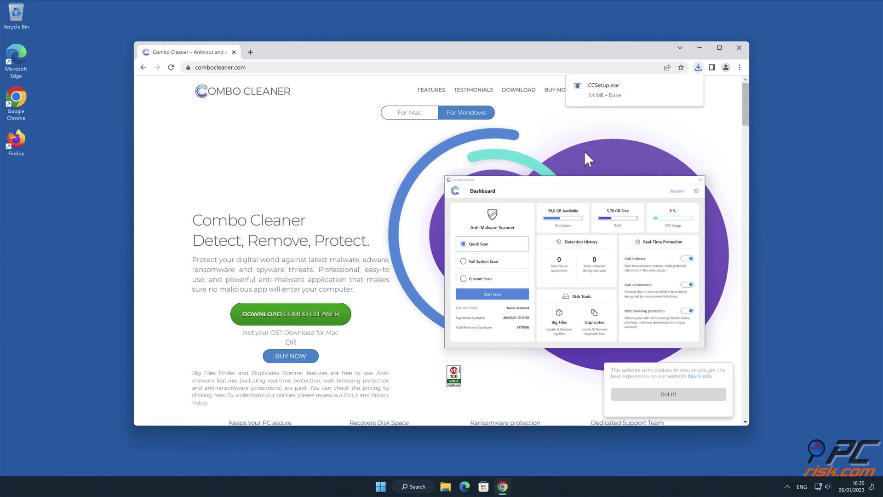
Run CCSetup.exe, approve its changes, and complete the Combo Cleaner installation
click(623, 91)
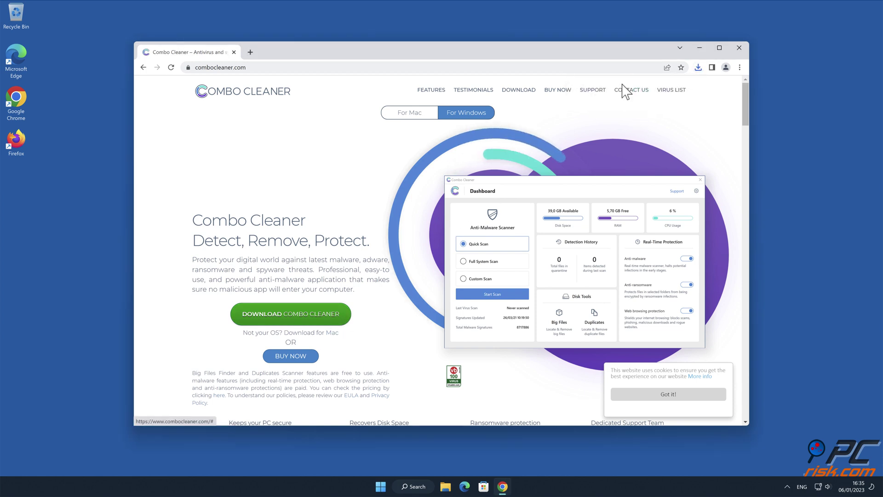
click(397, 313)
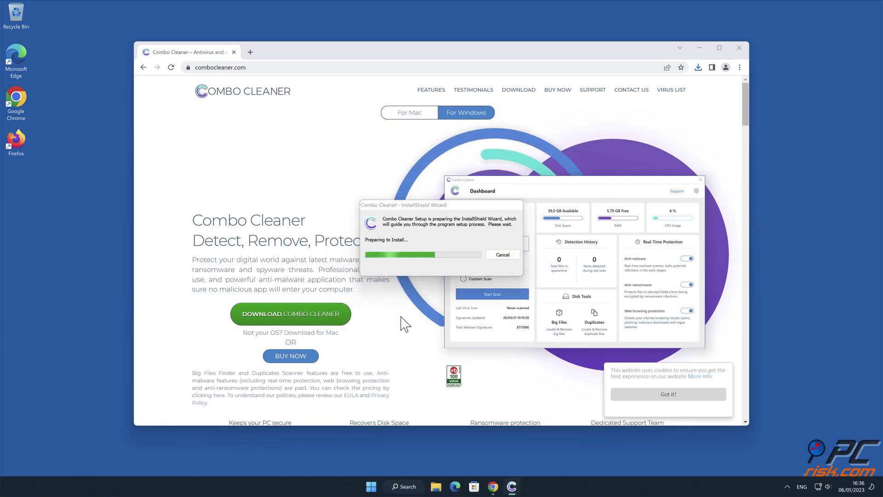
click(501, 346)
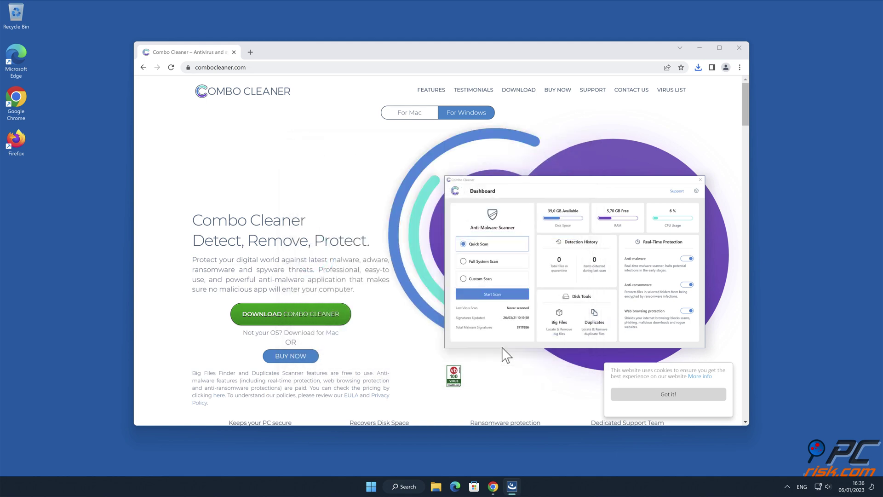
click(569, 346)
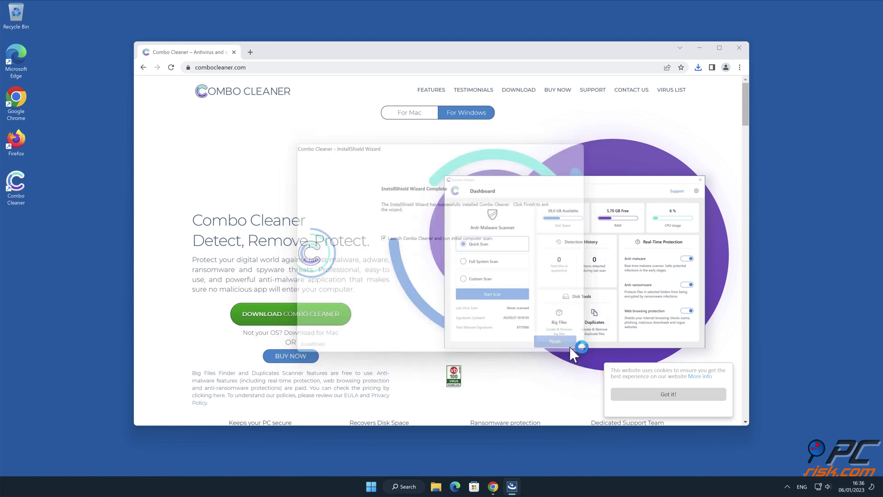
click(738, 47)
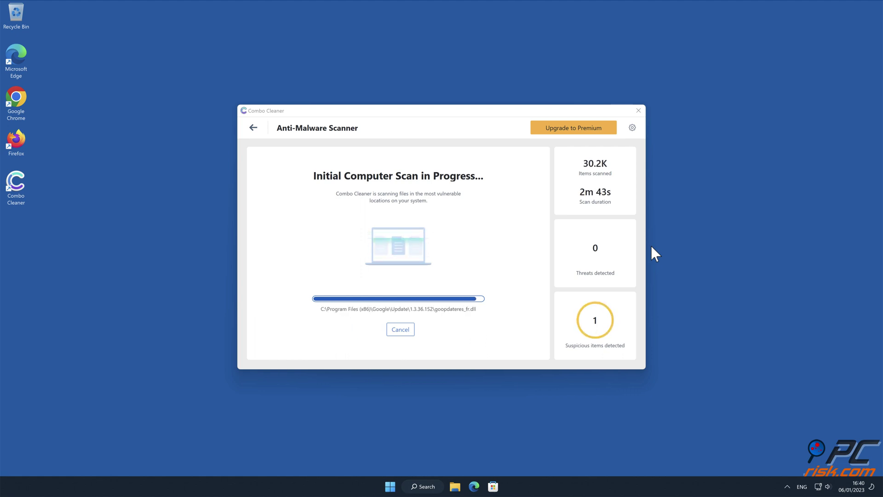
Activate the licence from the scan results and quarantine the captchafair.top Ads threat
click(624, 353)
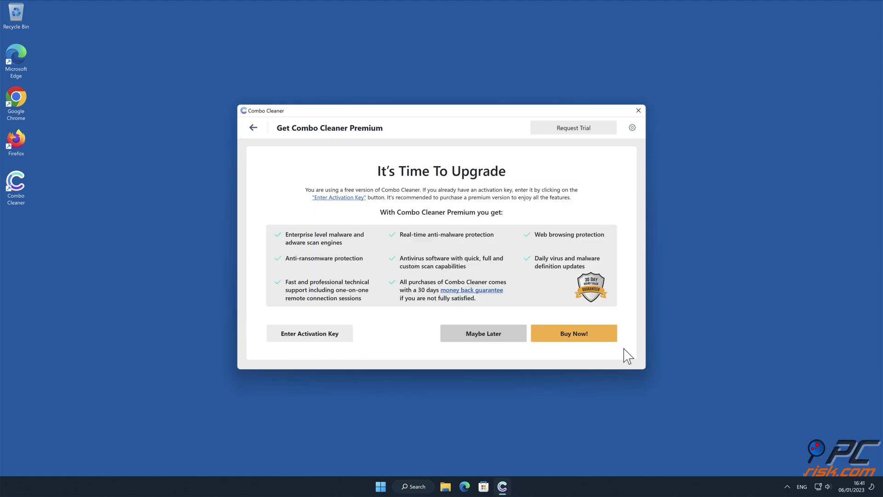
click(334, 341)
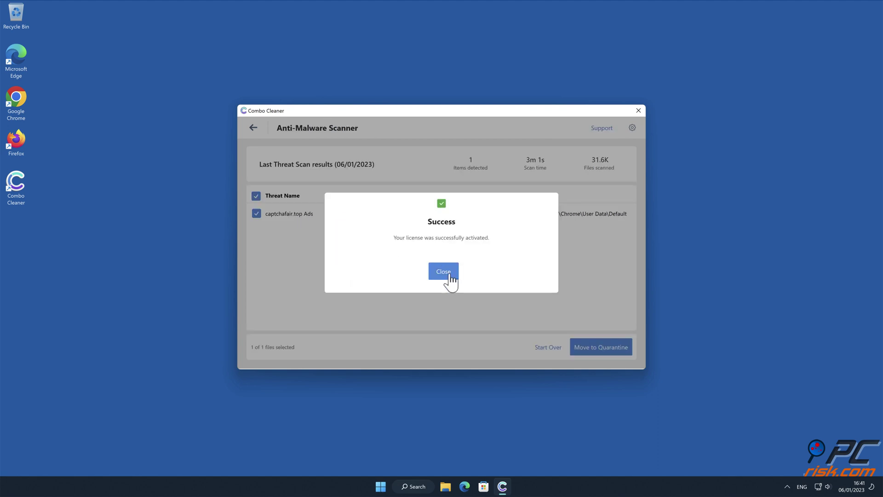
click(443, 272)
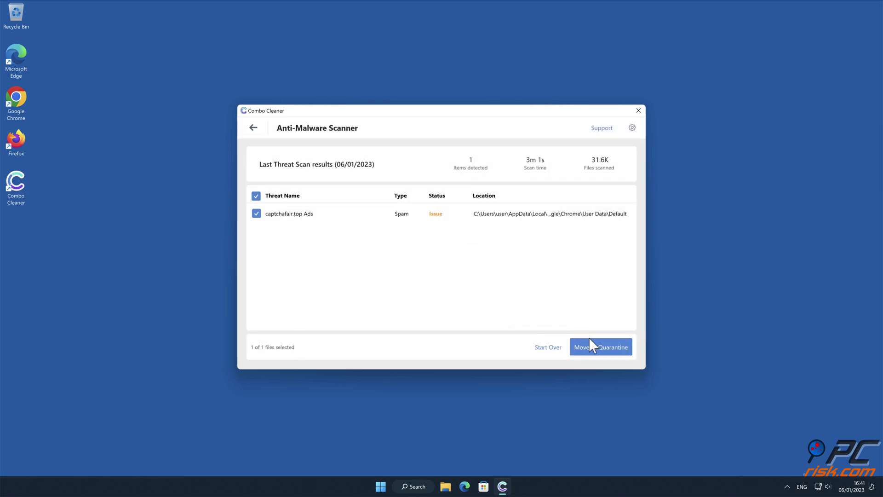
click(621, 352)
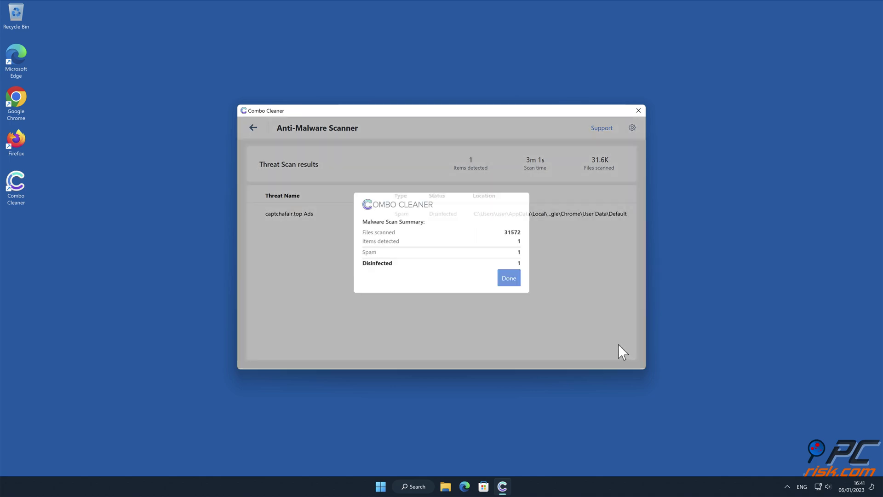
click(511, 279)
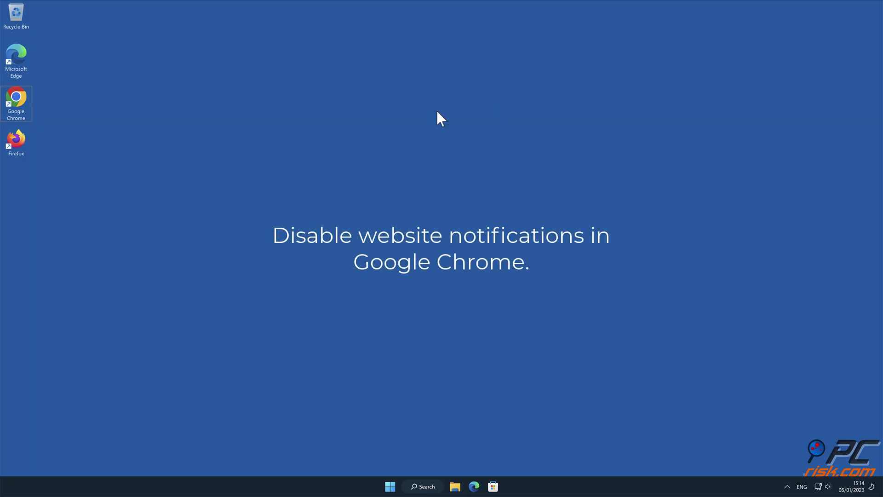
Open Chrome's notification permission settings under Privacy and security > Site settings
double_click(18, 103)
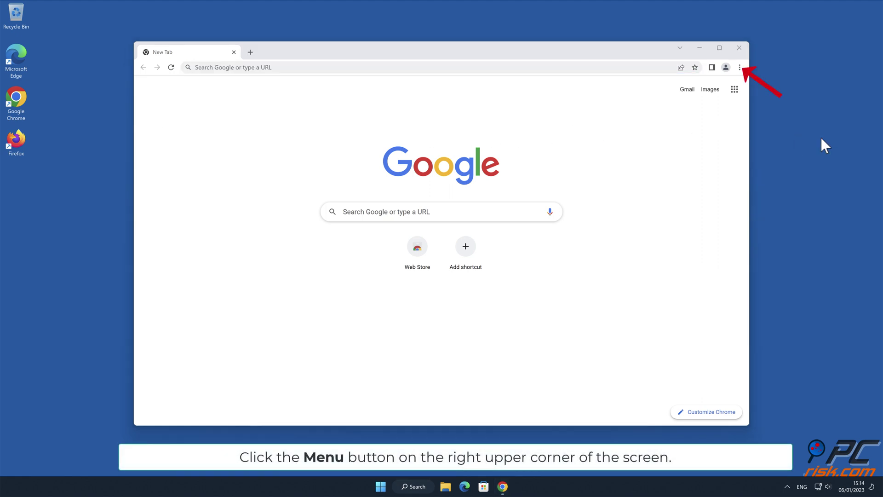
click(740, 67)
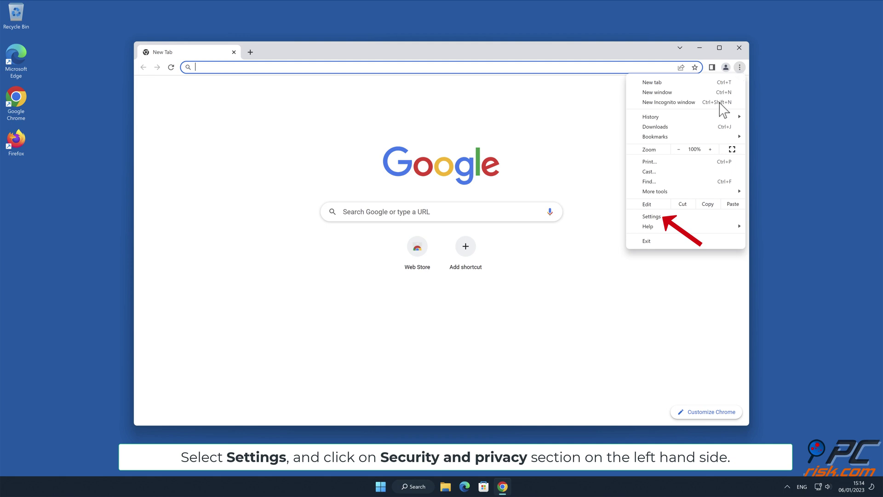
click(684, 216)
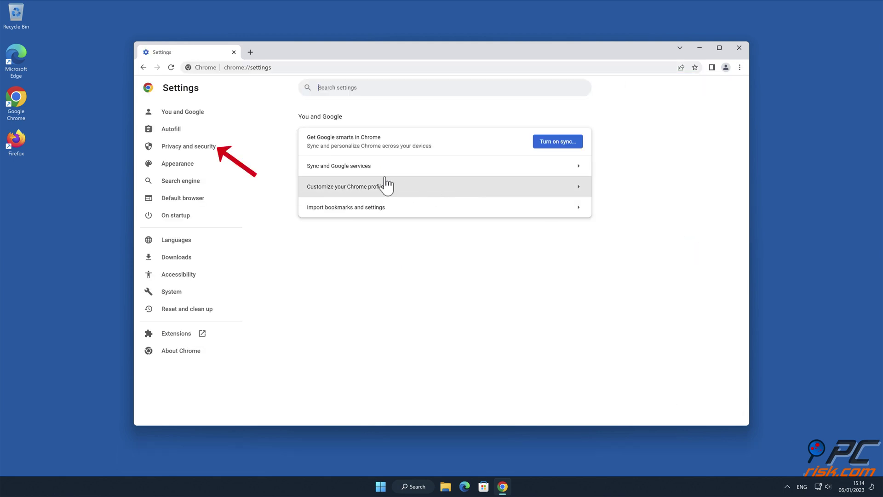
click(216, 147)
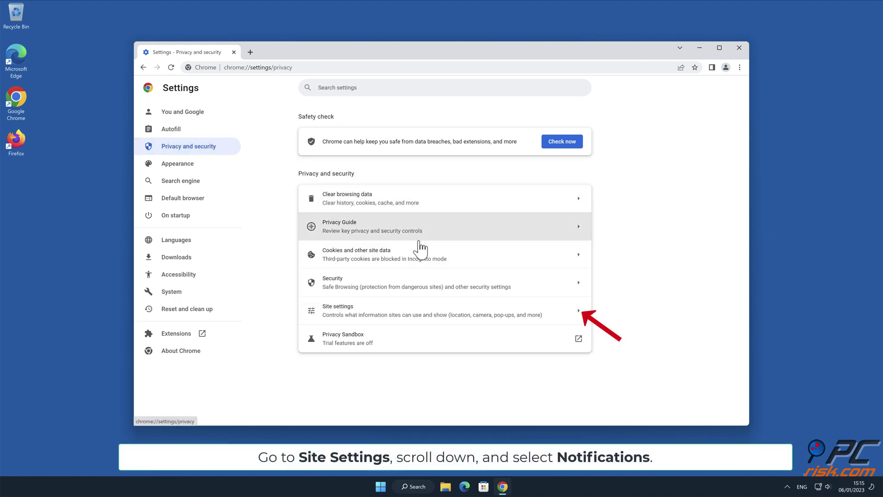
click(576, 315)
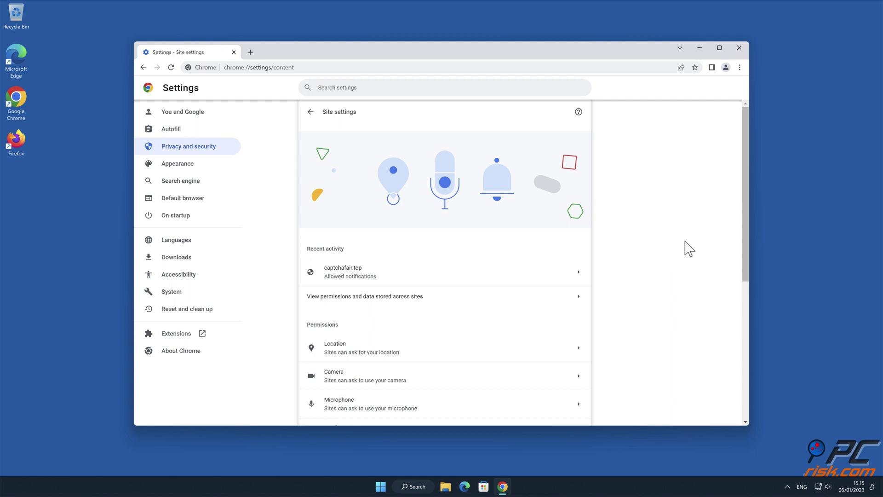
drag(744, 194, 747, 291)
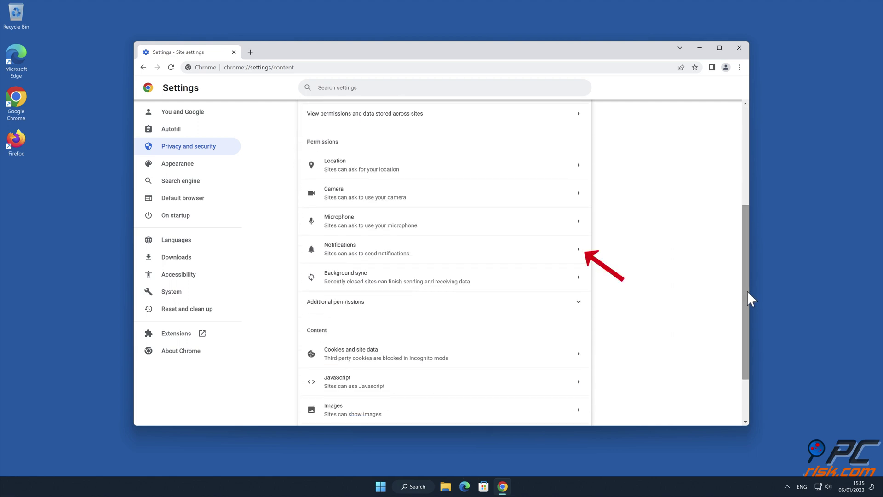
click(577, 250)
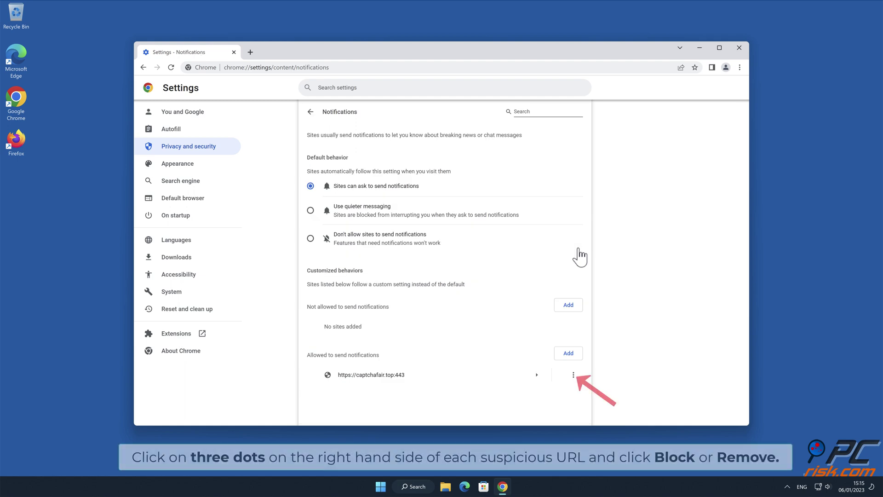
Remove captchafair.top's permission to send notifications and close Chrome
click(573, 375)
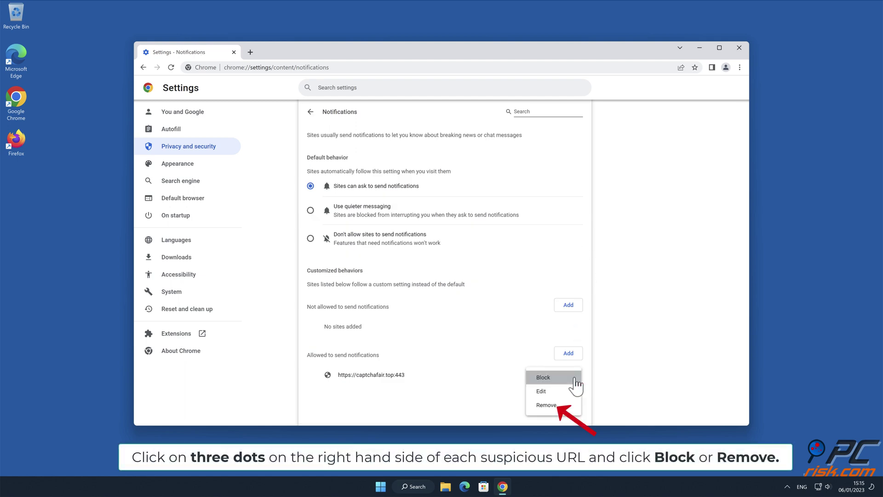
click(560, 408)
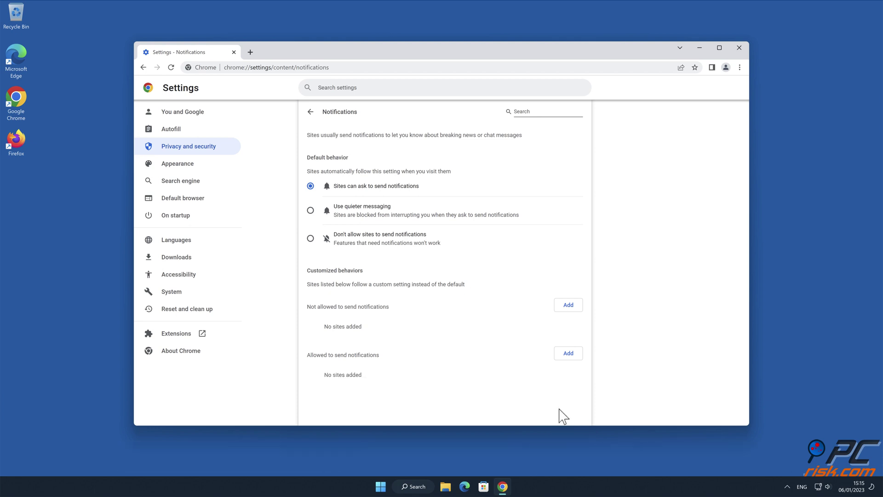
click(737, 48)
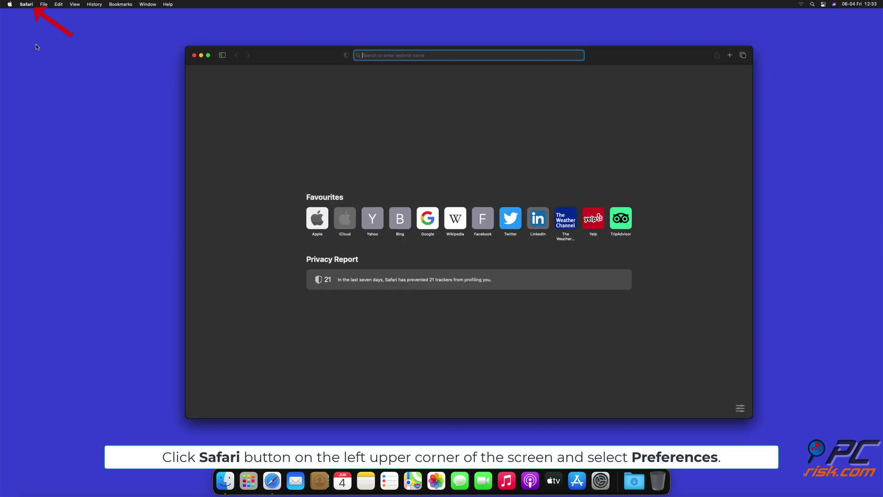
Open Safari Preferences at Websites > Notifications
click(26, 5)
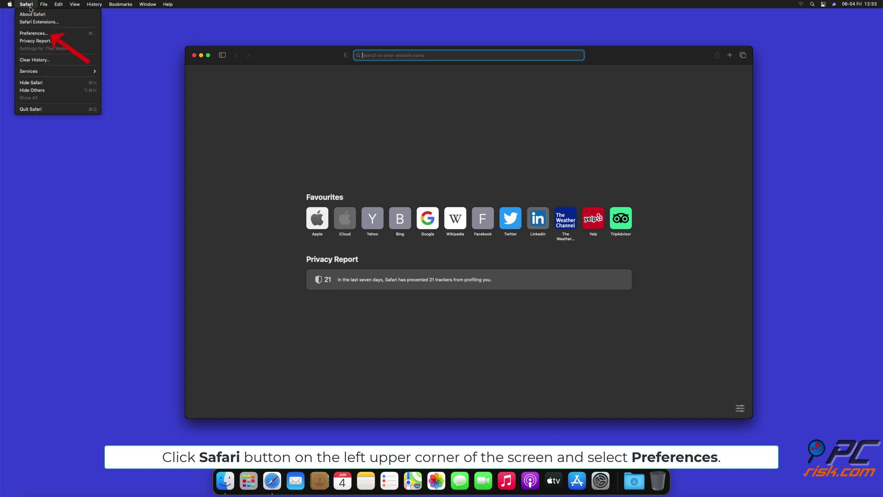
click(43, 34)
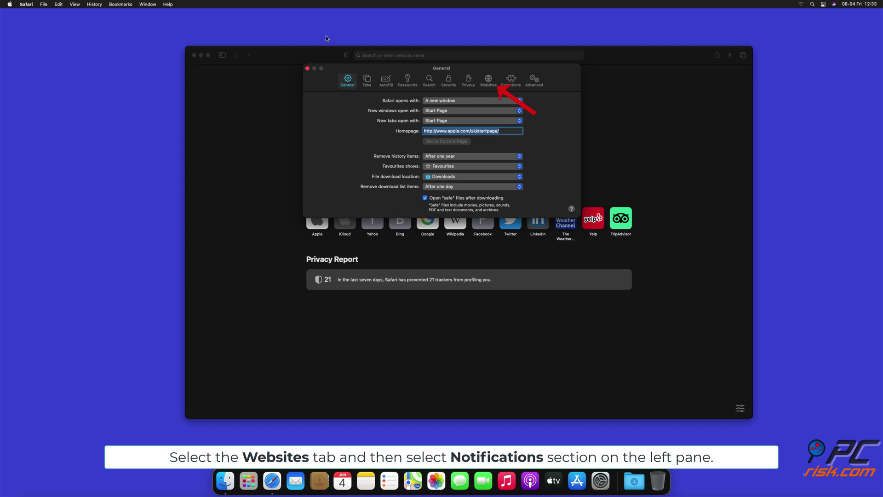
click(488, 81)
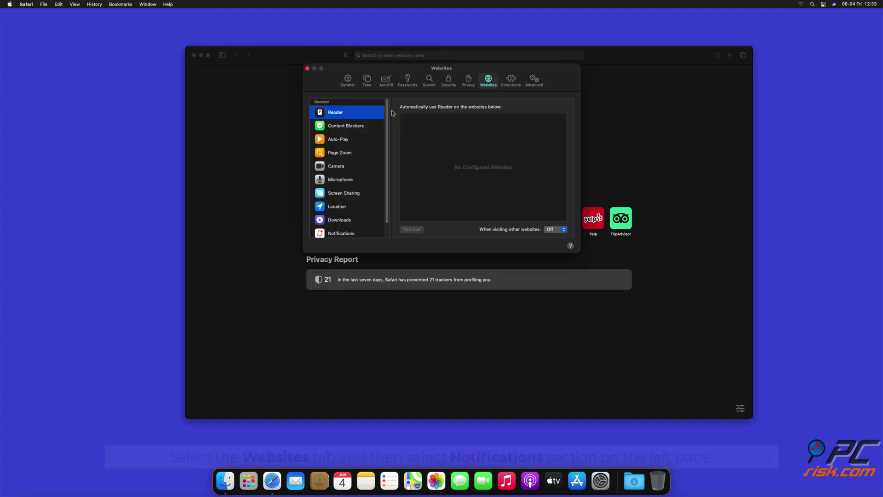
drag(390, 114, 389, 141)
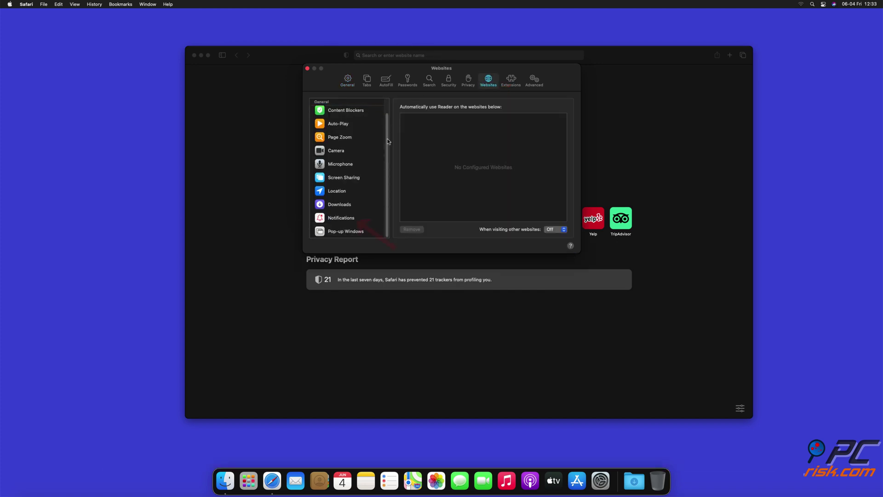
click(342, 218)
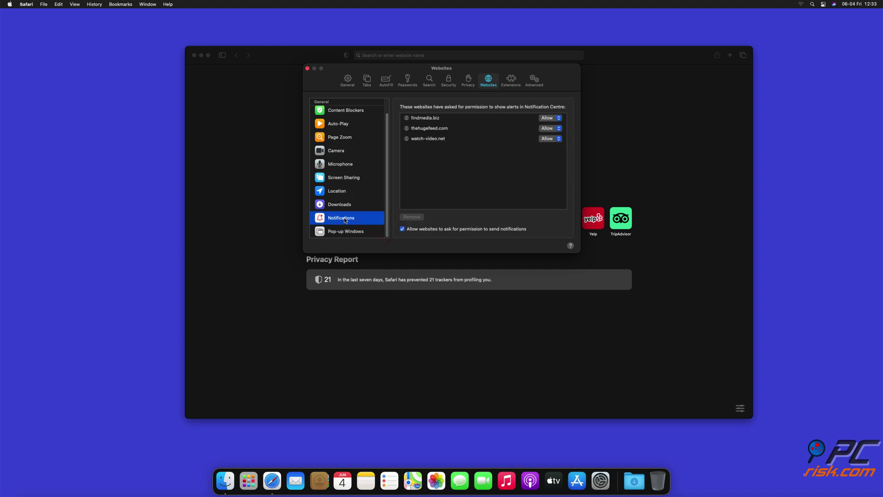
Set thehugefeed.com's notifications to Deny, then close Preferences and Safari
click(557, 129)
click(549, 147)
click(308, 68)
click(195, 56)
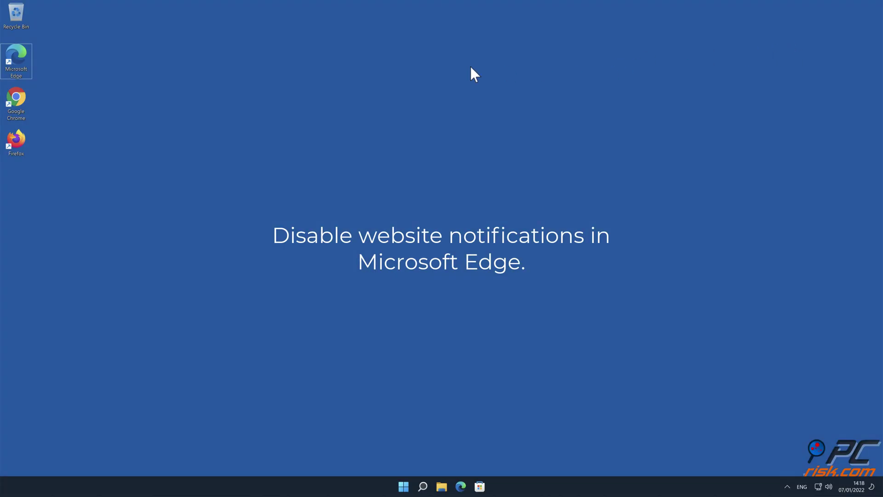
Open Edge's Notifications settings under Cookies and site permissions
double_click(16, 60)
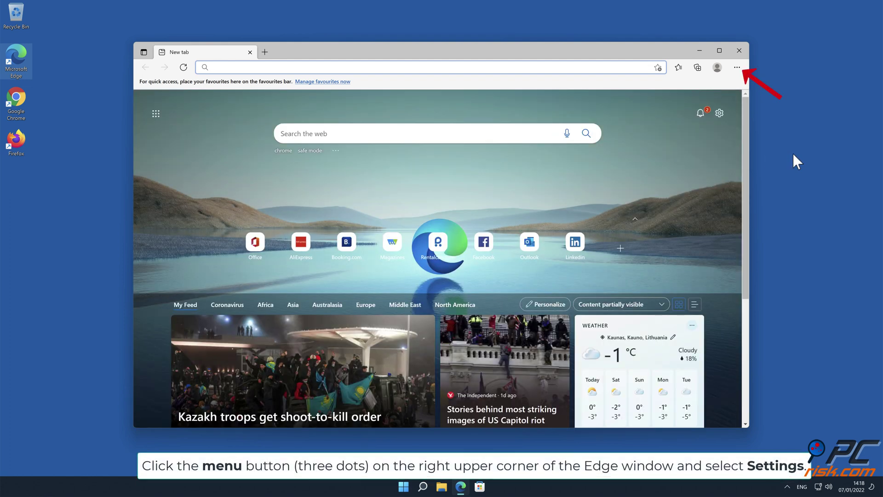
click(737, 68)
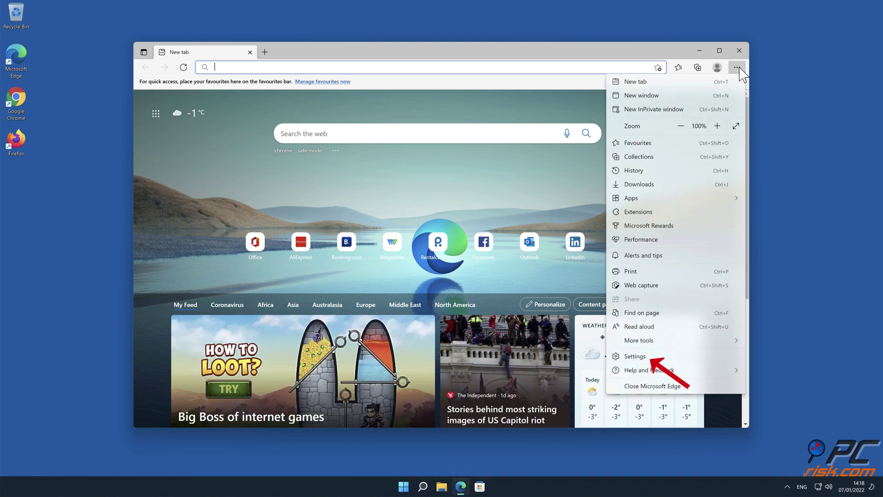
click(658, 356)
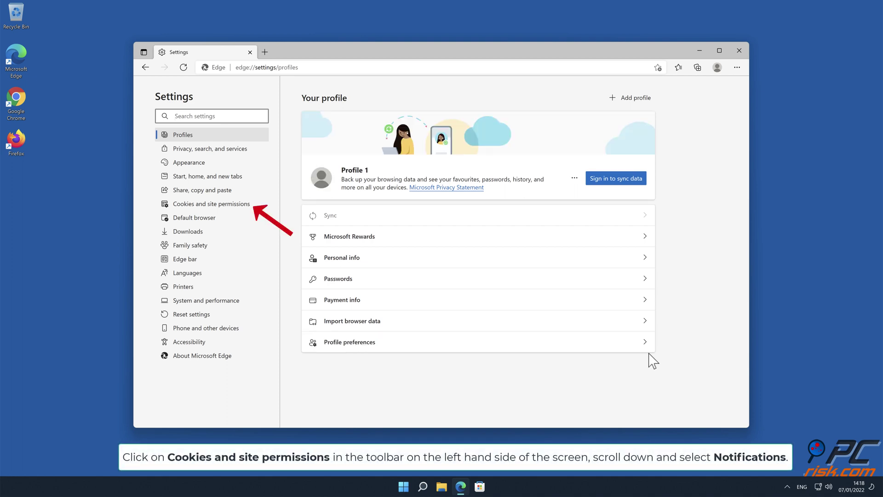
click(244, 208)
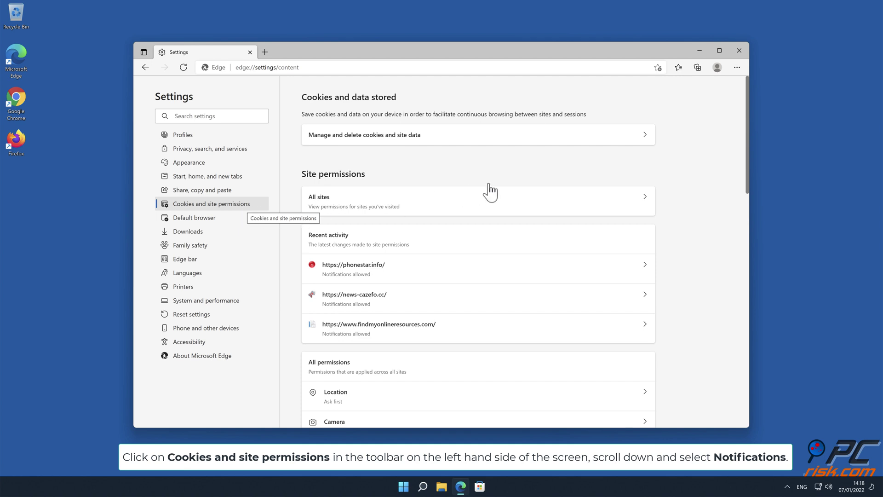
drag(747, 139, 750, 228)
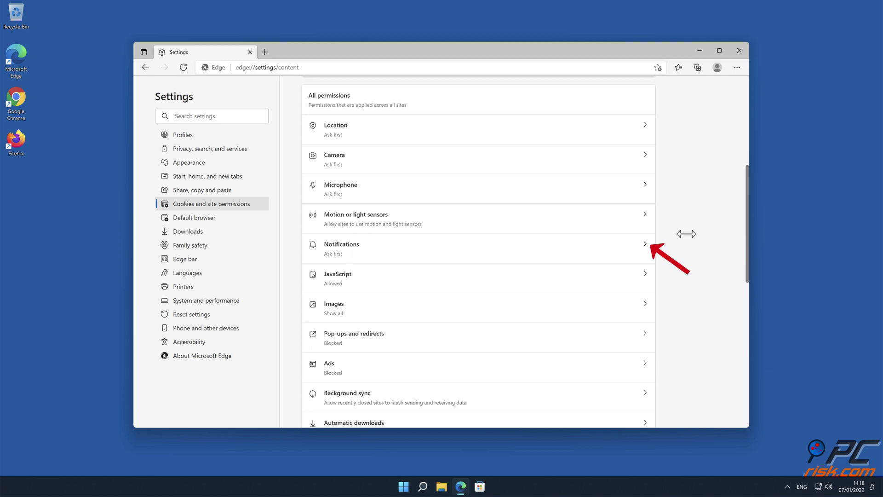
click(643, 244)
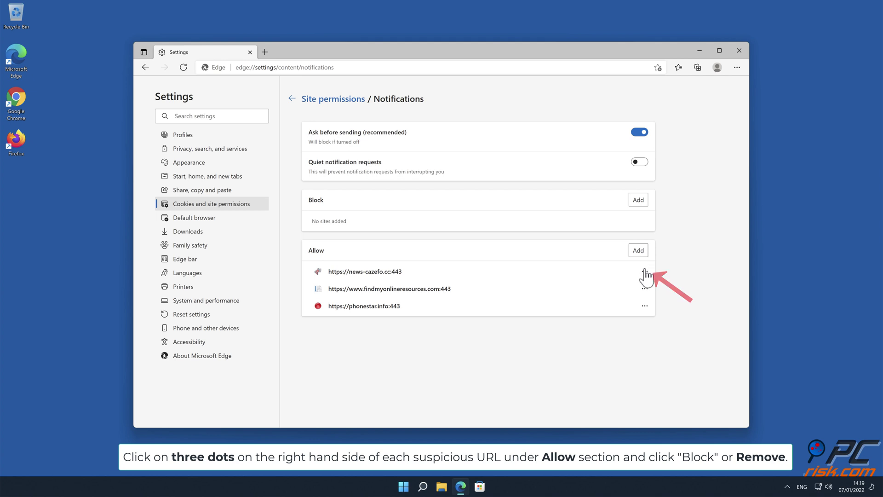
Remove news-cazefo.cc, findmyonlineresources.com and phonestar.info from allowed notification sites, then close Edge
click(644, 271)
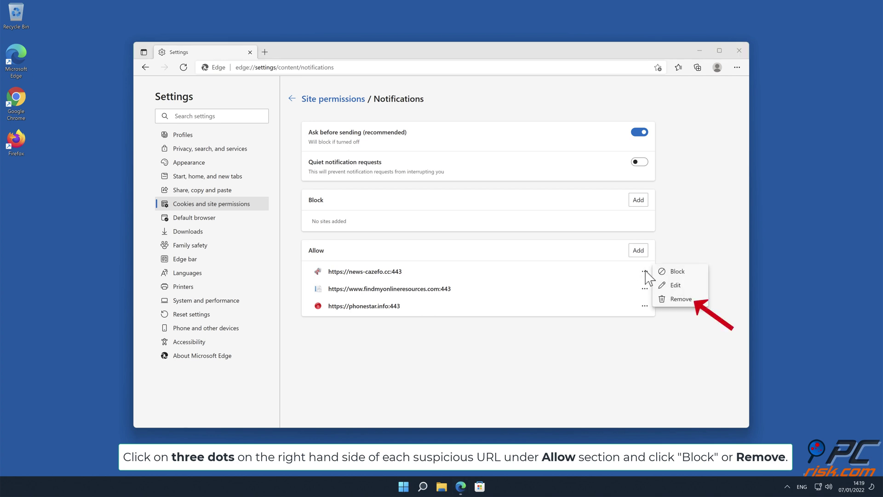
click(681, 300)
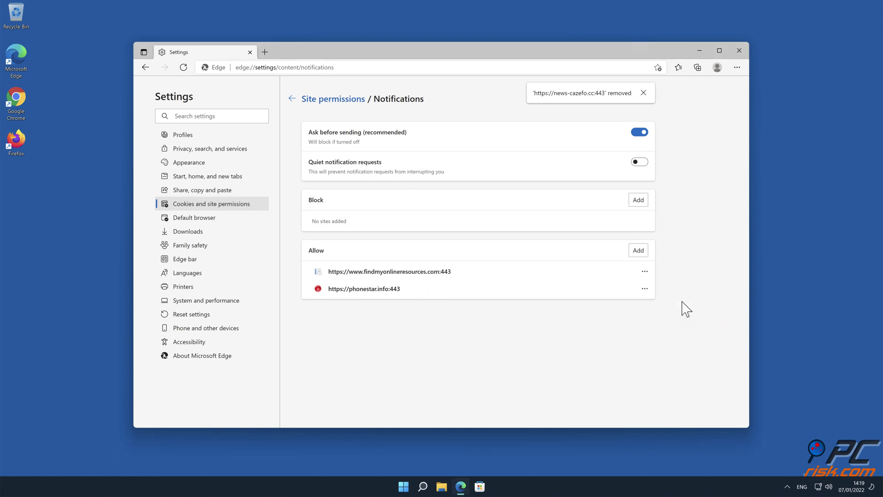
click(644, 272)
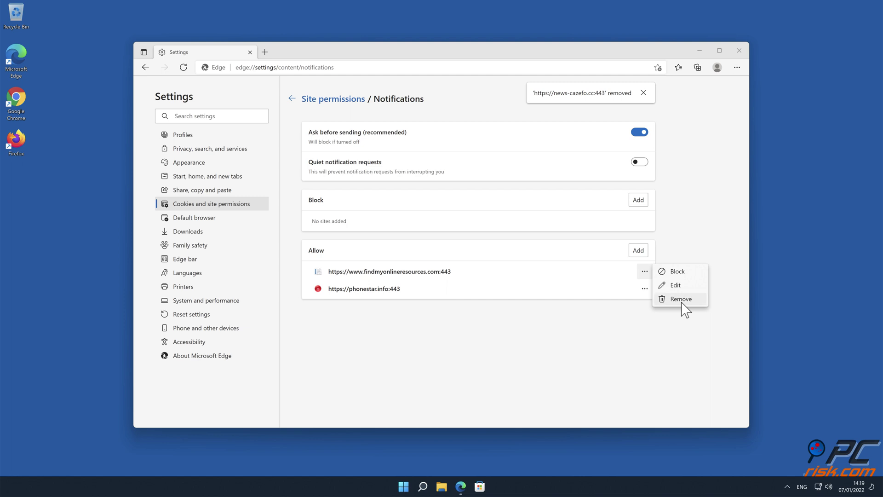
click(681, 300)
click(644, 272)
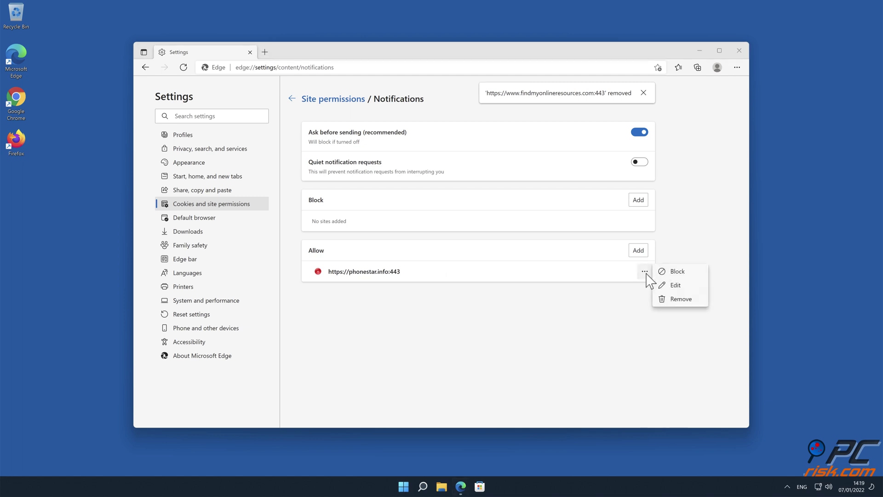
click(677, 299)
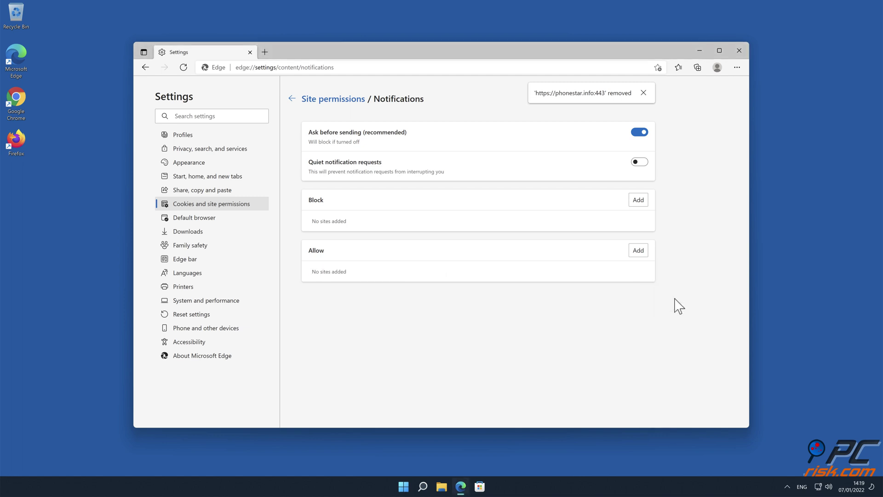
click(739, 51)
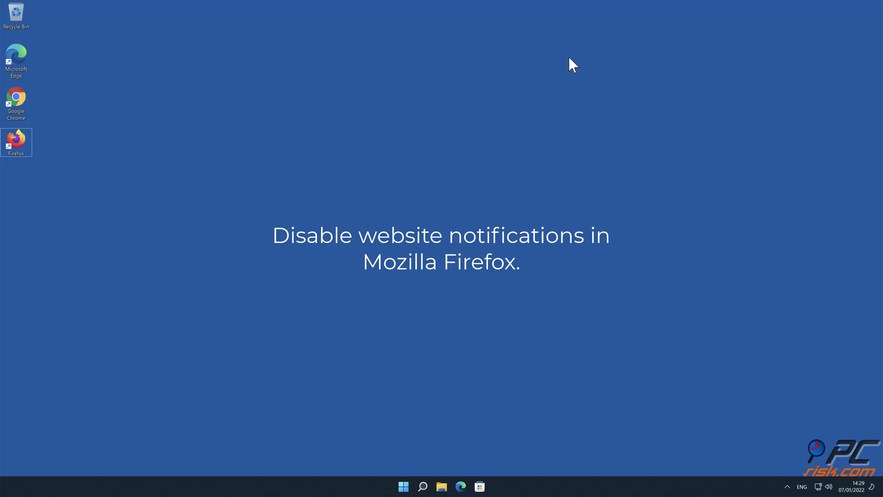
Open Firefox's Notification Permissions under Privacy & Security and expand eclto.people-around.me's Status choices
double_click(12, 142)
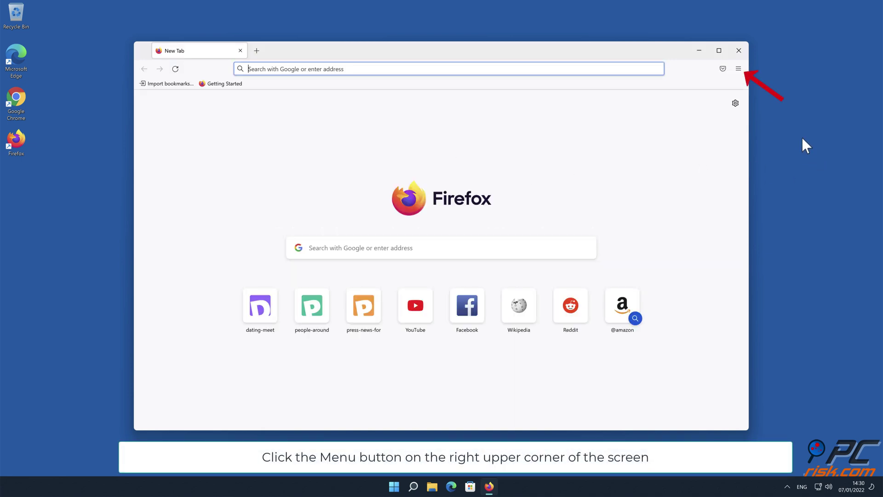
click(738, 69)
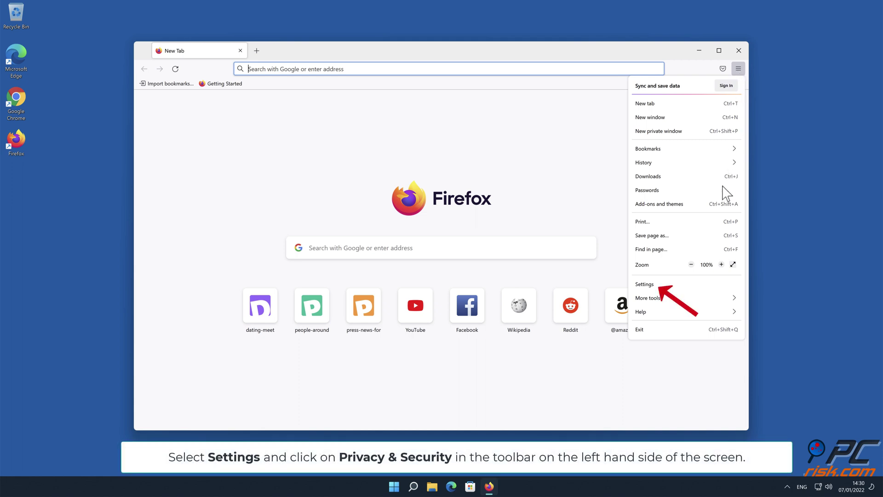
click(692, 285)
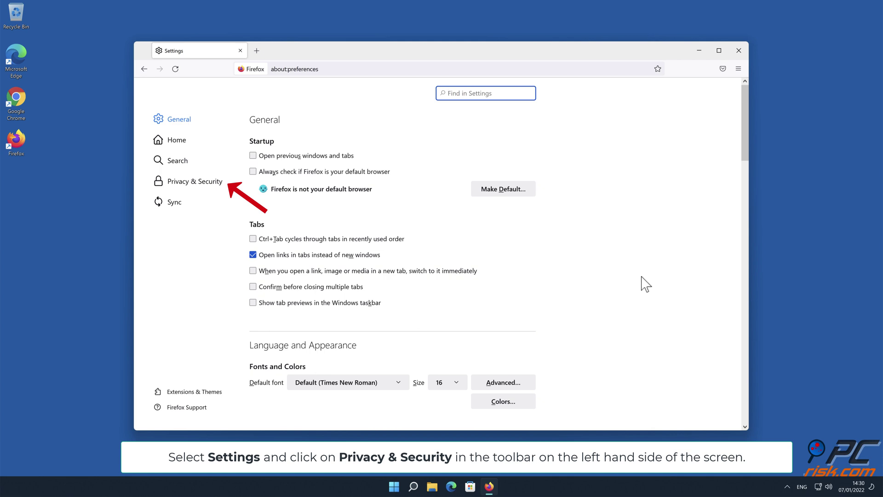
click(207, 182)
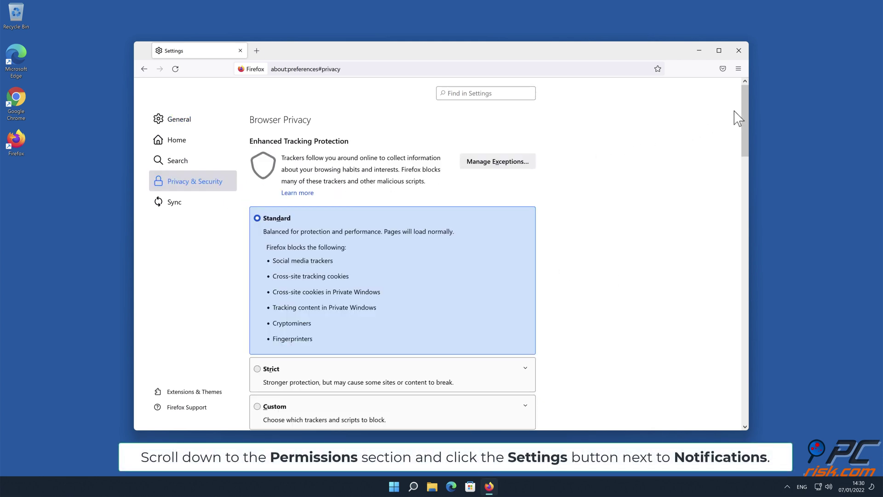
drag(745, 117, 744, 282)
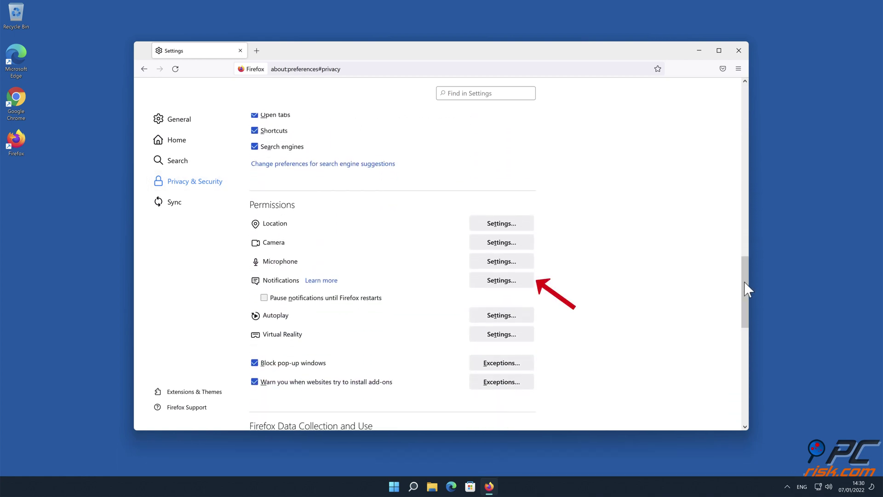
click(525, 281)
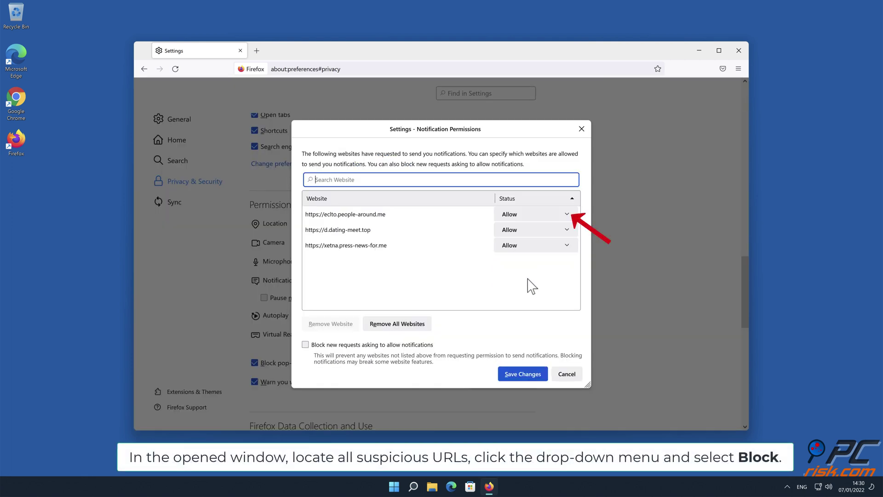
click(565, 214)
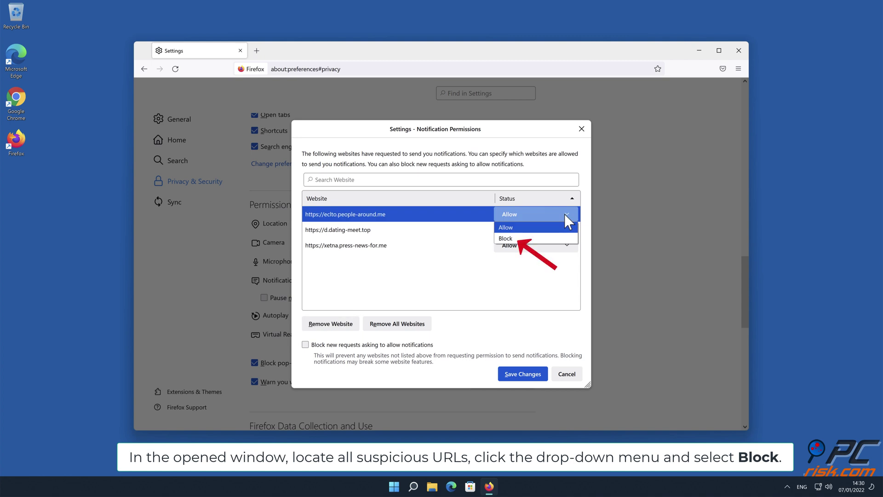